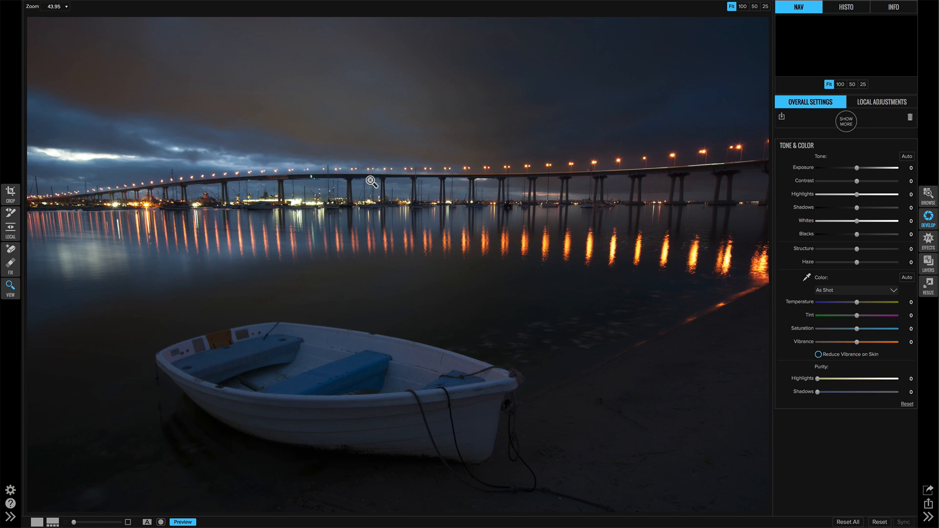
# Apply the Night preset from the Starting Points category to the photo
pyautogui.press('super+Left')
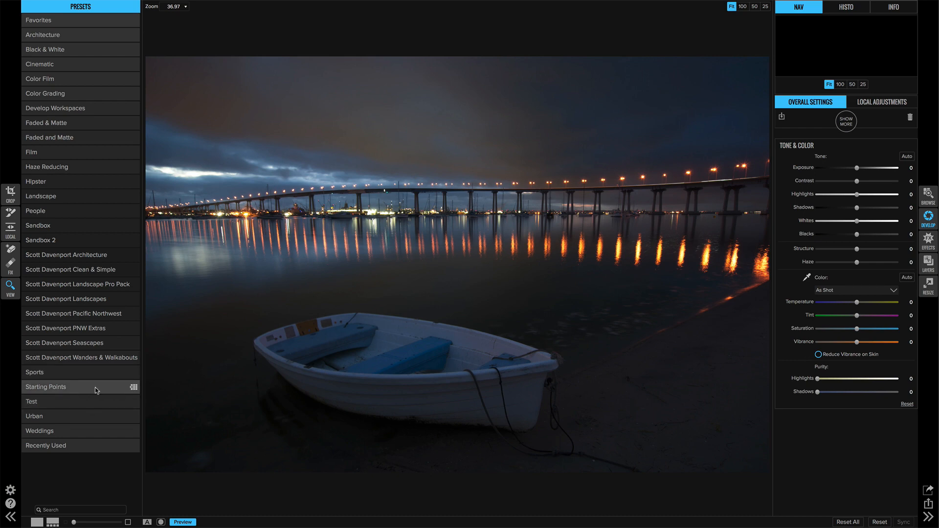
pyautogui.click(134, 387)
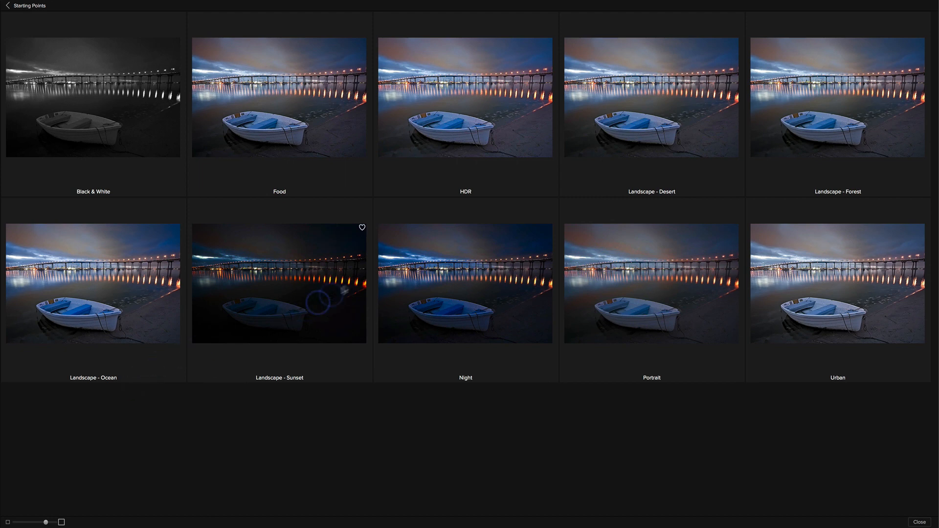
pyautogui.click(453, 274)
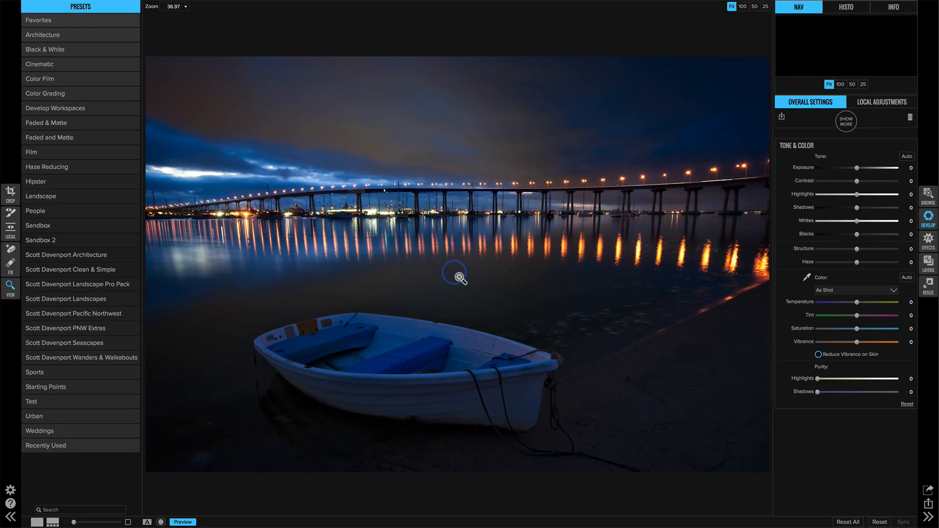
pyautogui.click(11, 517)
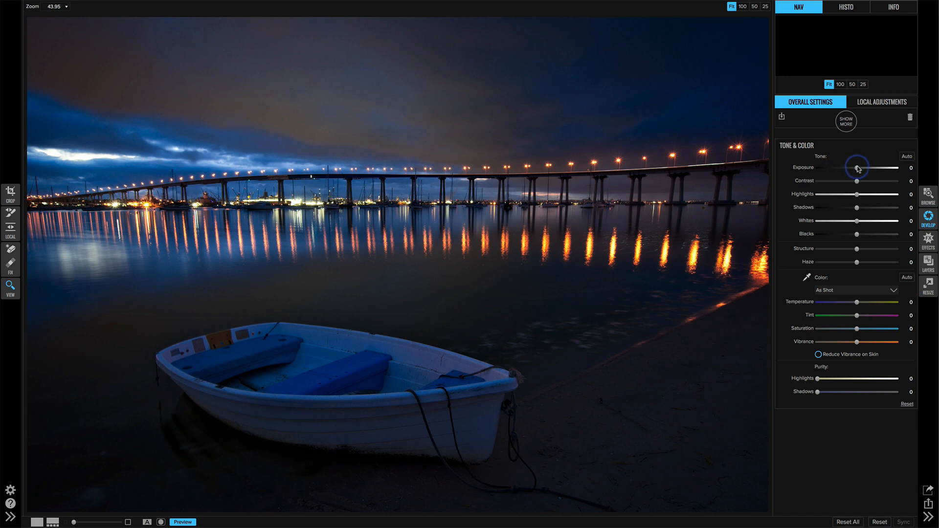
# Set the photo's overall Exposure to 0.25 and warm its Temperature slightly
pyautogui.moveTo(857, 168); pyautogui.dragTo(860, 168)
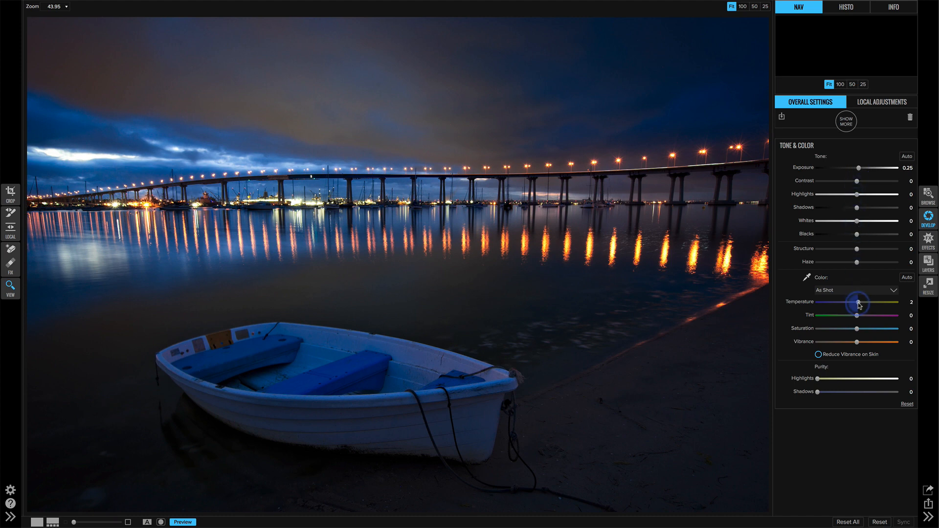
pyautogui.moveTo(859, 302); pyautogui.dragTo(862, 305)
# Mask the local adjustment with a Center shape, flattened into a wide ellipse and moved down around the boat and foreground
pyautogui.click(875, 102)
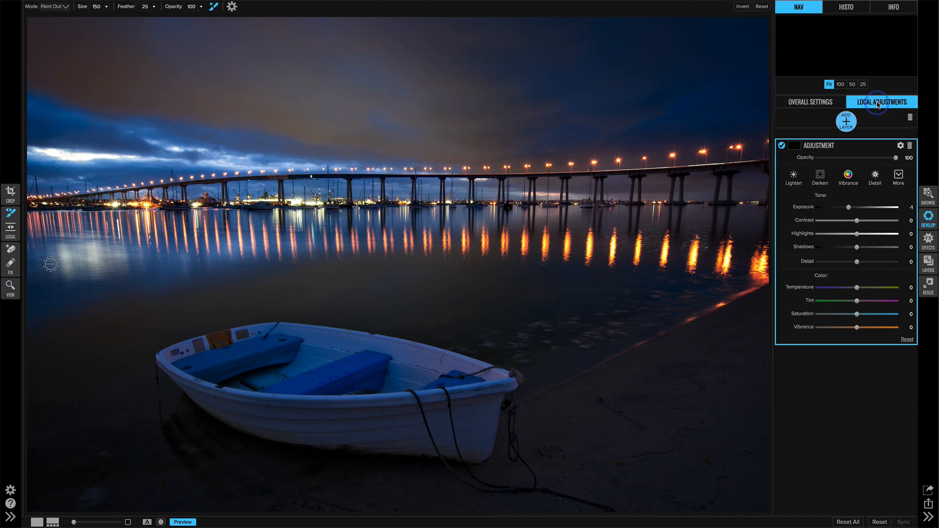
pyautogui.click(10, 227)
pyautogui.click(167, 7)
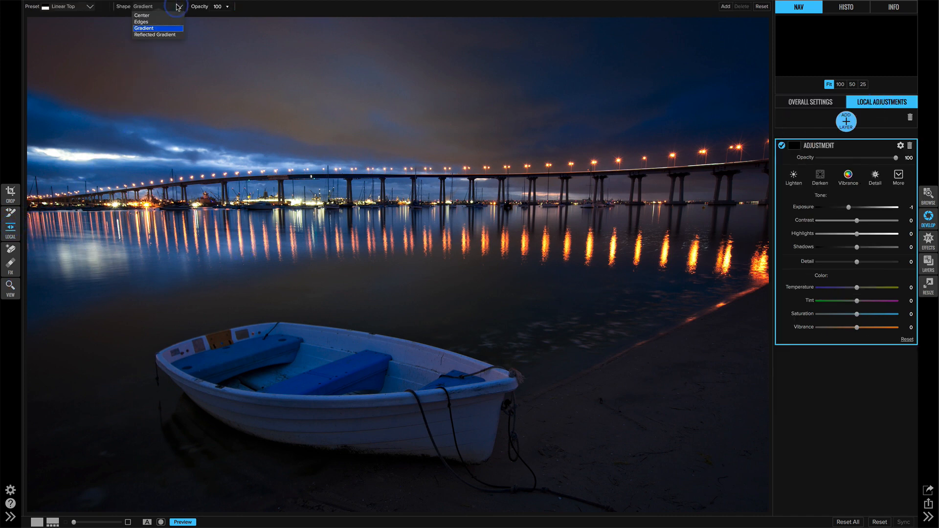
pyautogui.click(165, 15)
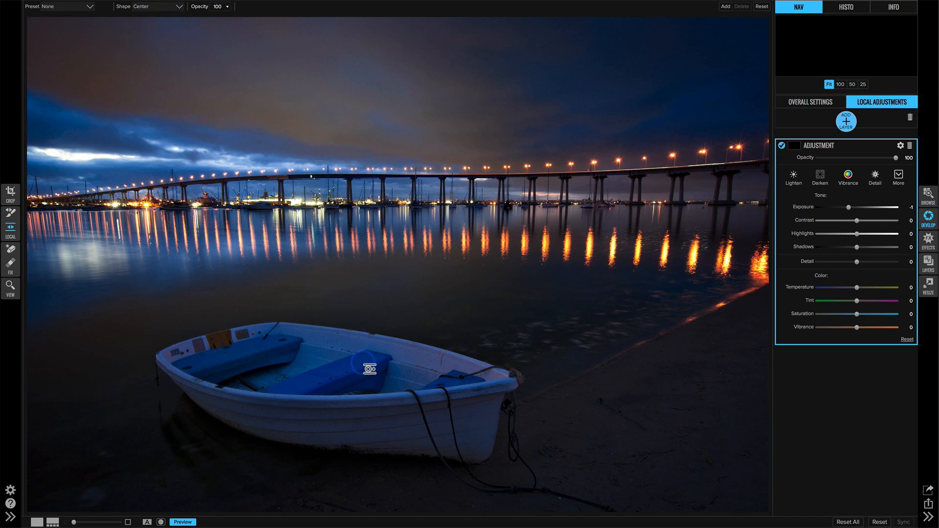
pyautogui.click(363, 363)
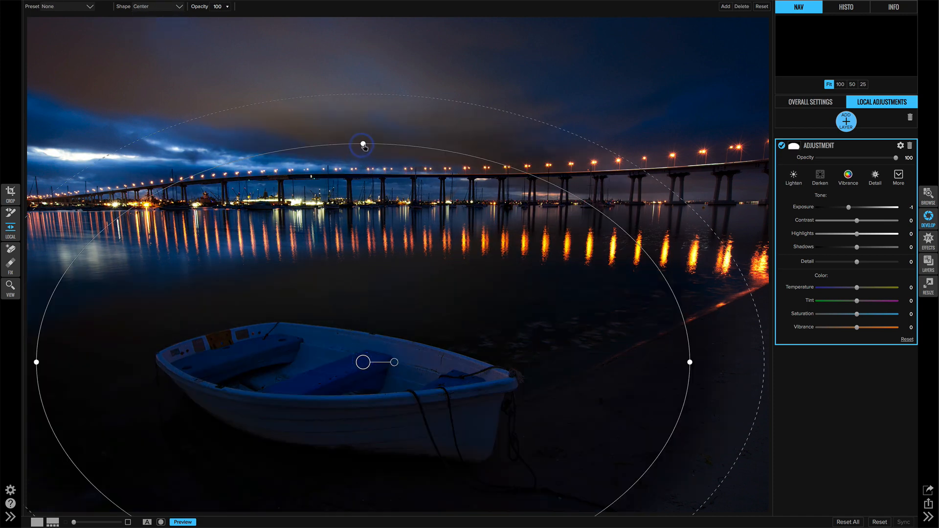
pyautogui.moveTo(363, 144); pyautogui.dragTo(362, 239)
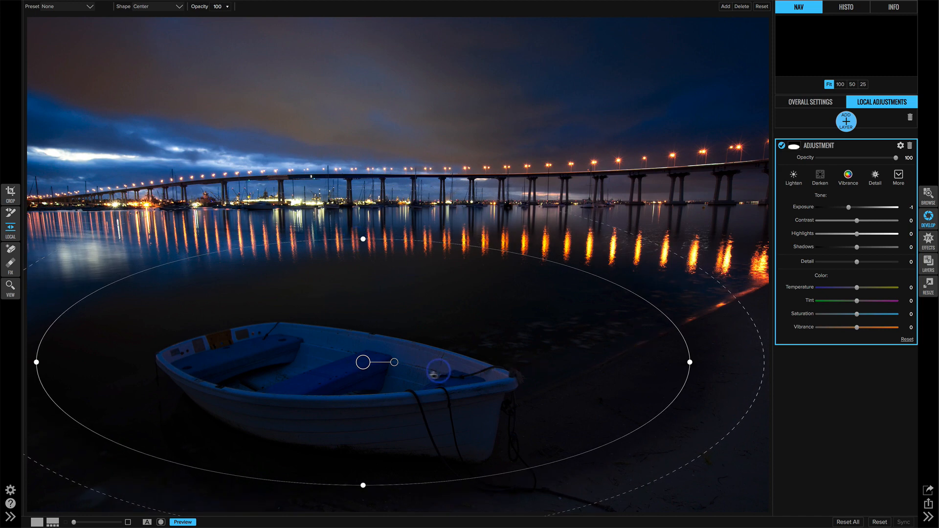
pyautogui.moveTo(395, 364); pyautogui.dragTo(336, 425)
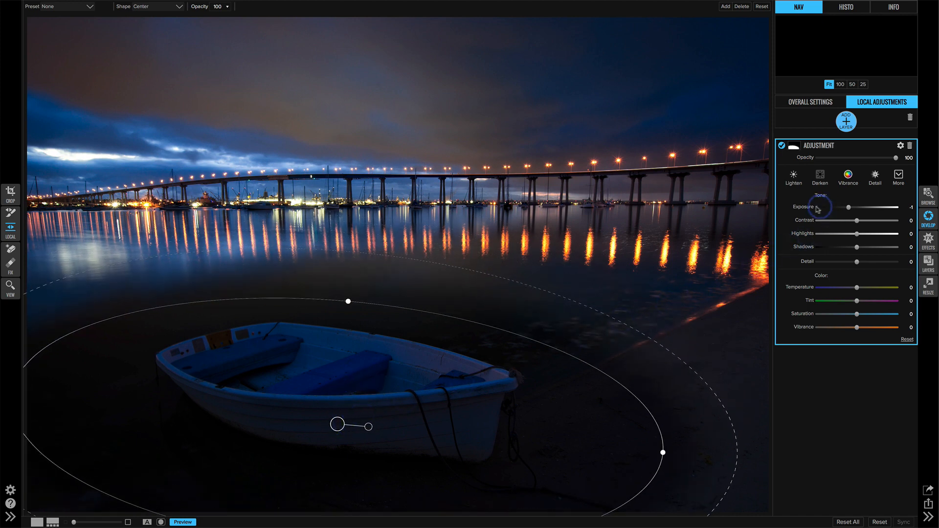
# Set the boat adjustment's Exposure to 0.3 and Temperature to 14, and widen the elliptical mask's feather
pyautogui.doubleClick(808, 210)
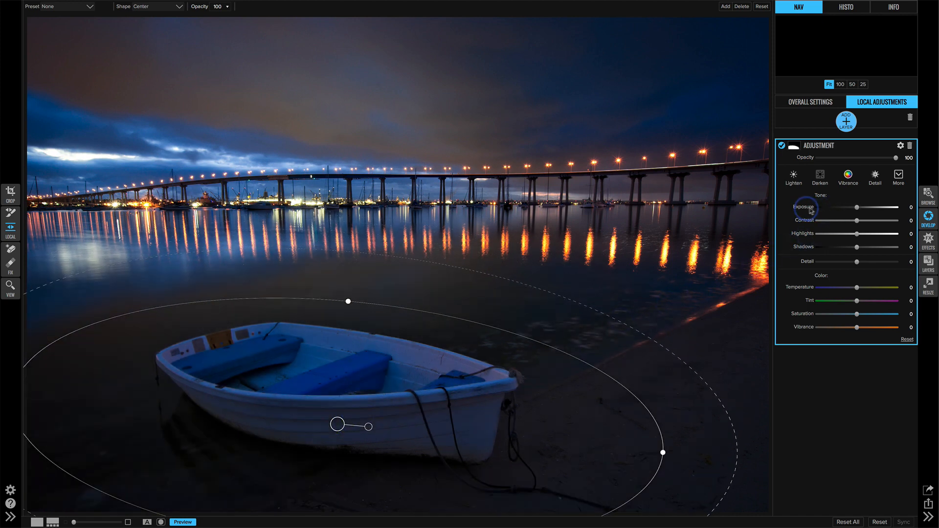
pyautogui.moveTo(859, 209); pyautogui.dragTo(861, 210)
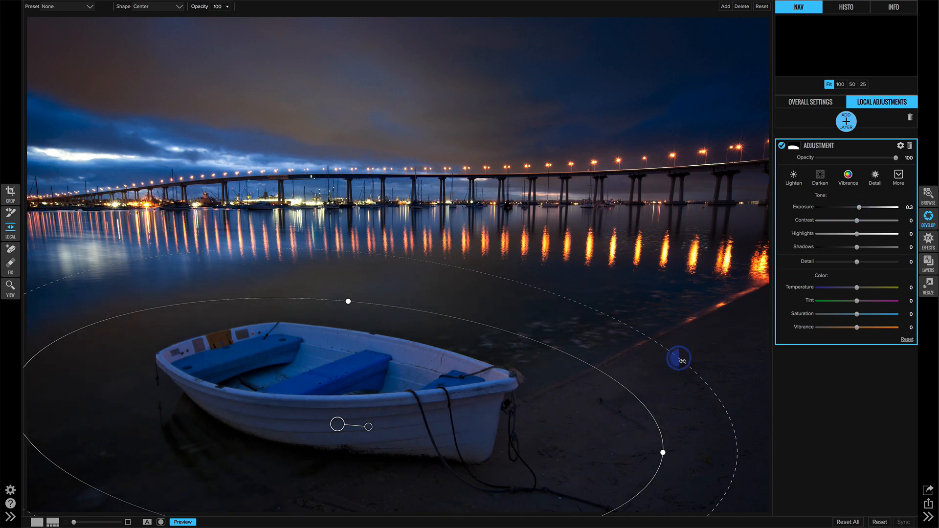
pyautogui.moveTo(678, 359); pyautogui.dragTo(861, 291)
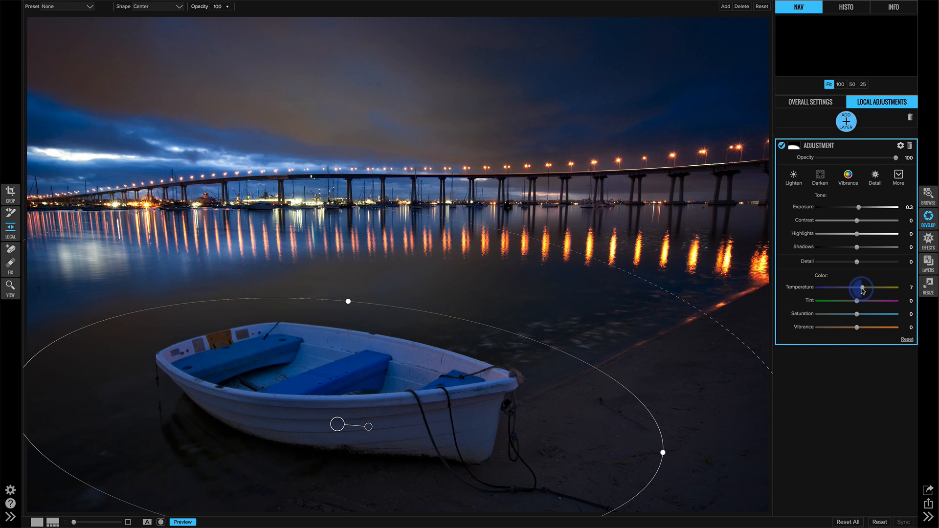
pyautogui.moveTo(863, 291); pyautogui.dragTo(864, 291)
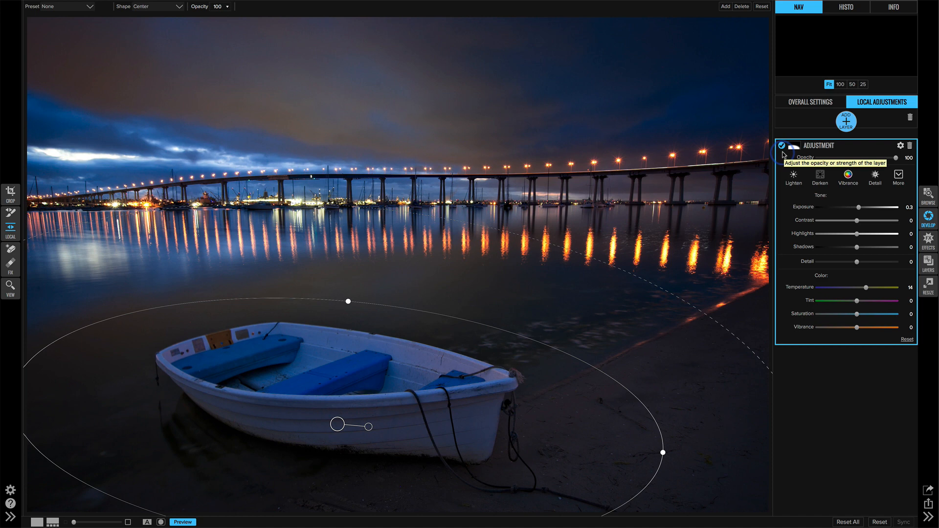
# Add a second local adjustment layer with the Detail preset and brush it over the boat with Perfect Brush enabled
pyautogui.click(846, 121)
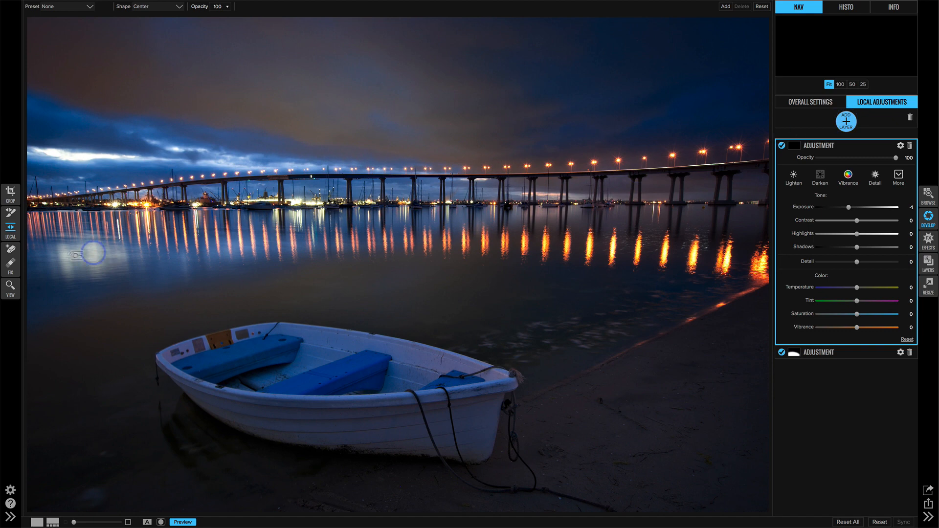
pyautogui.click(10, 213)
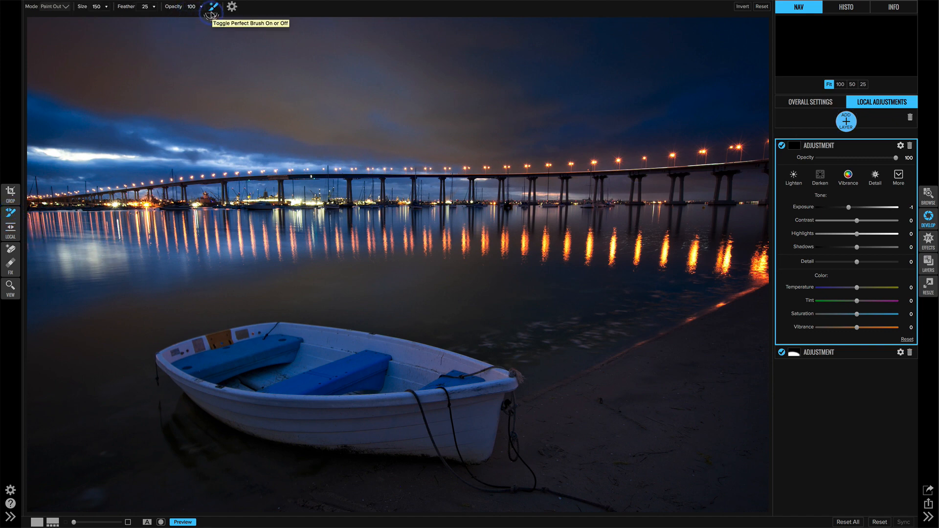
pyautogui.click(875, 179)
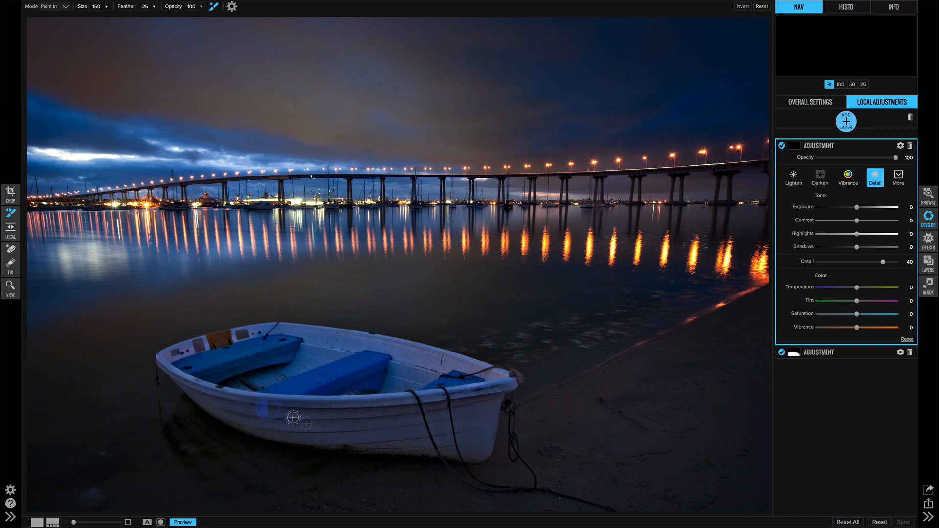
pyautogui.moveTo(407, 382)
pyautogui.mouseDown()
pyautogui.moveTo(383, 371)
pyautogui.moveTo(317, 376)
pyautogui.moveTo(303, 362)
pyautogui.moveTo(403, 360)
pyautogui.moveTo(329, 404)
pyautogui.moveTo(373, 390)
pyautogui.mouseUp()
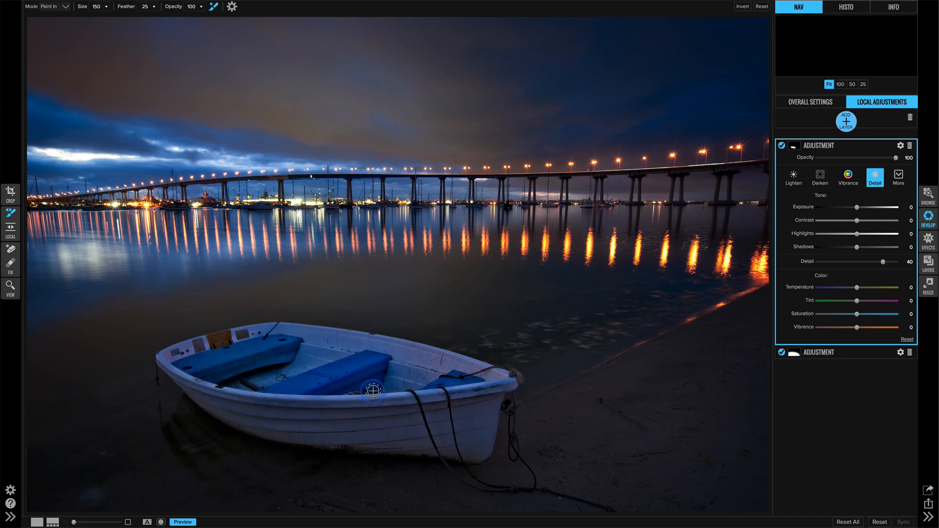
# Display the Detail layer's mask and paint in the unfilled gaps inside the boat's shape
pyautogui.hotkey('ctrl', 'm')
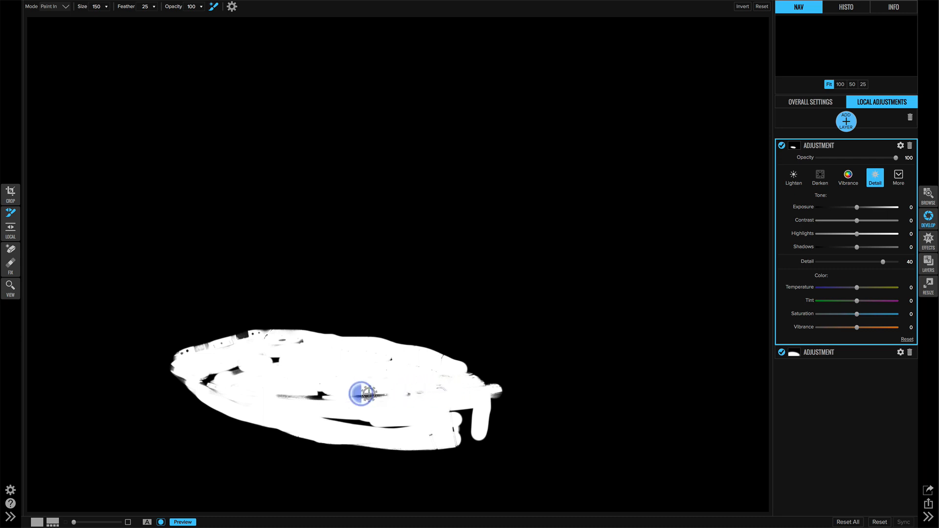
pyautogui.moveTo(367, 393)
pyautogui.mouseDown()
pyautogui.moveTo(286, 395)
pyautogui.moveTo(340, 420)
pyautogui.moveTo(397, 428)
pyautogui.moveTo(462, 406)
pyautogui.moveTo(448, 420)
pyautogui.moveTo(466, 406)
pyautogui.moveTo(446, 429)
pyautogui.moveTo(358, 403)
pyautogui.moveTo(394, 399)
pyautogui.moveTo(210, 381)
pyautogui.moveTo(310, 345)
pyautogui.moveTo(293, 361)
pyautogui.moveTo(200, 378)
pyautogui.moveTo(323, 396)
pyautogui.moveTo(435, 389)
pyautogui.moveTo(373, 397)
pyautogui.moveTo(402, 378)
pyautogui.moveTo(387, 363)
pyautogui.mouseUp()
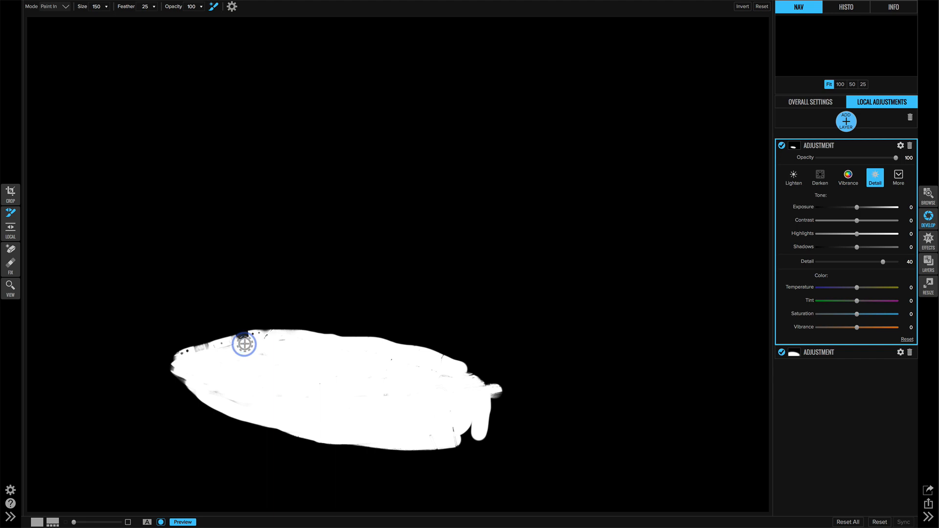
pyautogui.hotkey('ctrl', 'm')
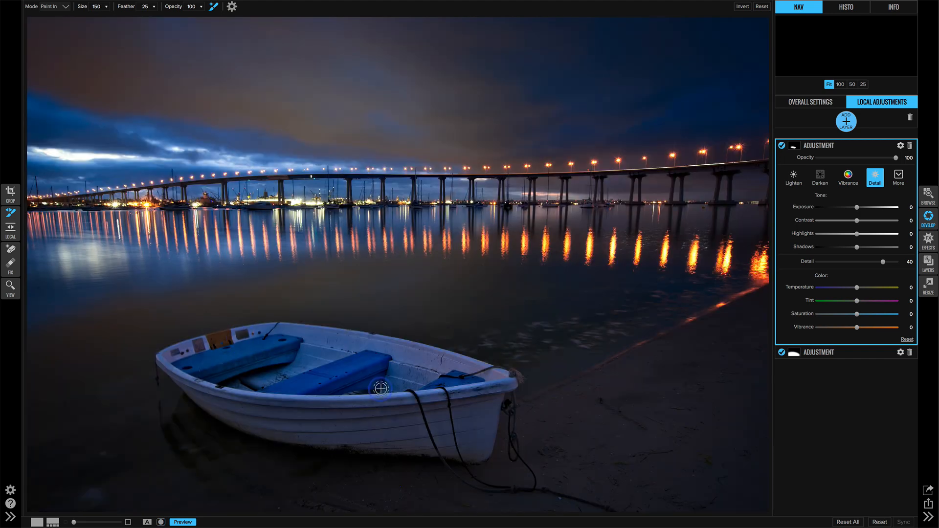
# Set the Detail layer's Exposure to 0.1 and brush the effect onto the hull's missed areas near the ropes
pyautogui.click(856, 209)
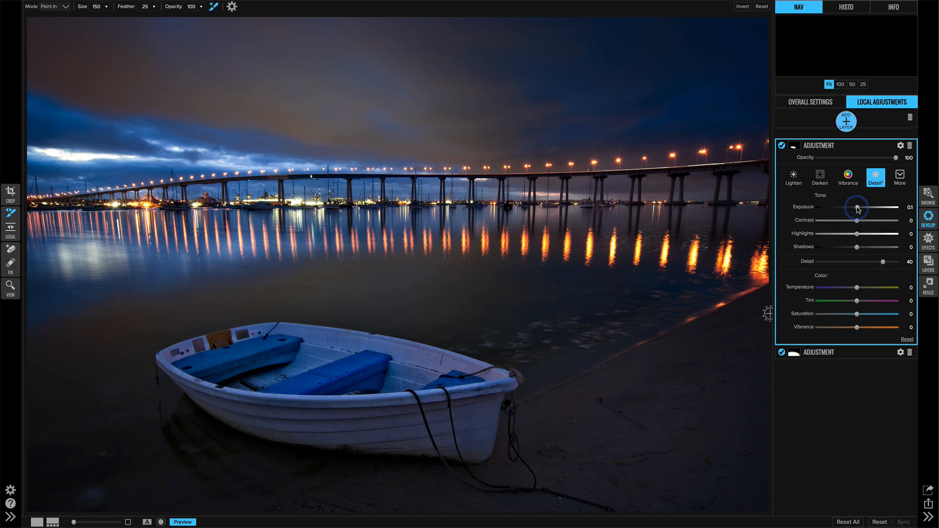
pyautogui.click(491, 410)
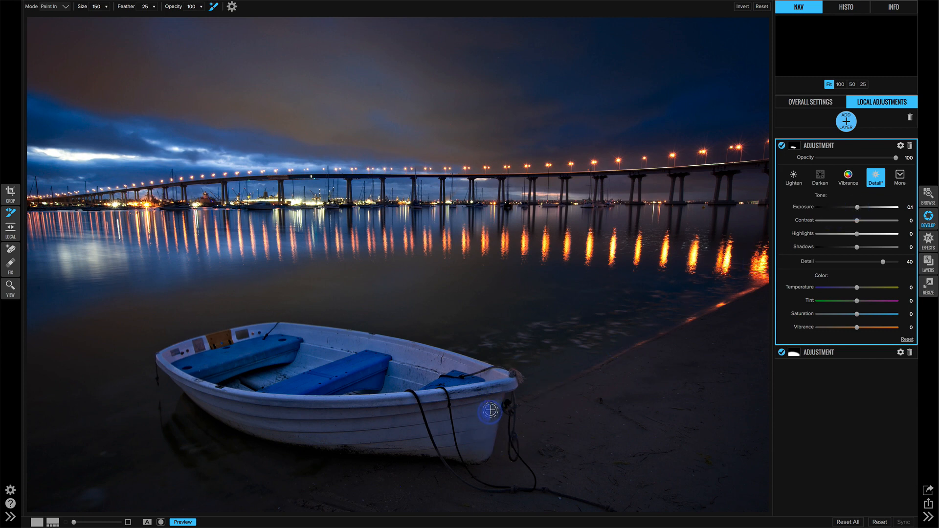
pyautogui.moveTo(491, 410)
pyautogui.mouseDown()
pyautogui.moveTo(484, 446)
pyautogui.moveTo(433, 439)
pyautogui.moveTo(456, 447)
pyautogui.moveTo(475, 417)
pyautogui.moveTo(487, 430)
pyautogui.moveTo(481, 446)
pyautogui.moveTo(432, 443)
pyautogui.moveTo(491, 426)
pyautogui.moveTo(483, 448)
pyautogui.moveTo(428, 435)
pyautogui.mouseUp()
pyautogui.click(857, 422)
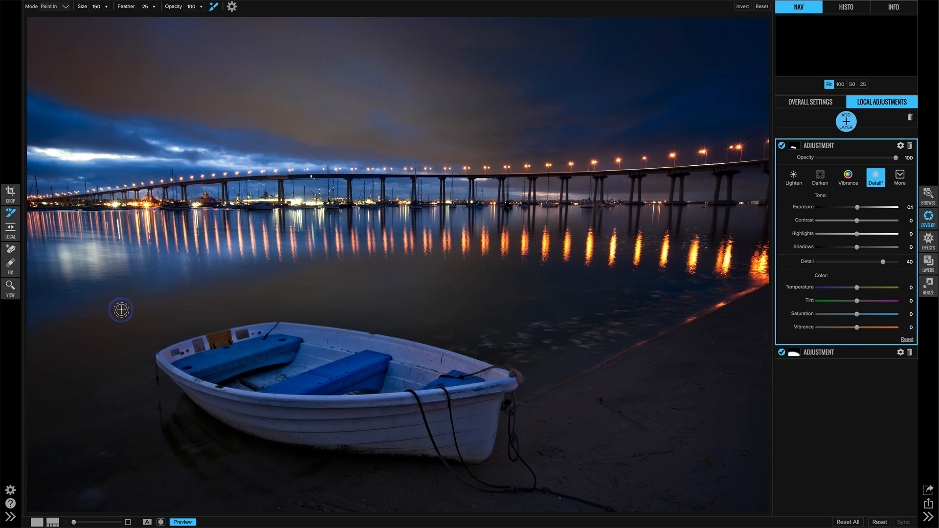
# Erase the small distractions in the photo's lower-left foreground with a size 100 brush, and compare the edit with the original
pyautogui.click(10, 264)
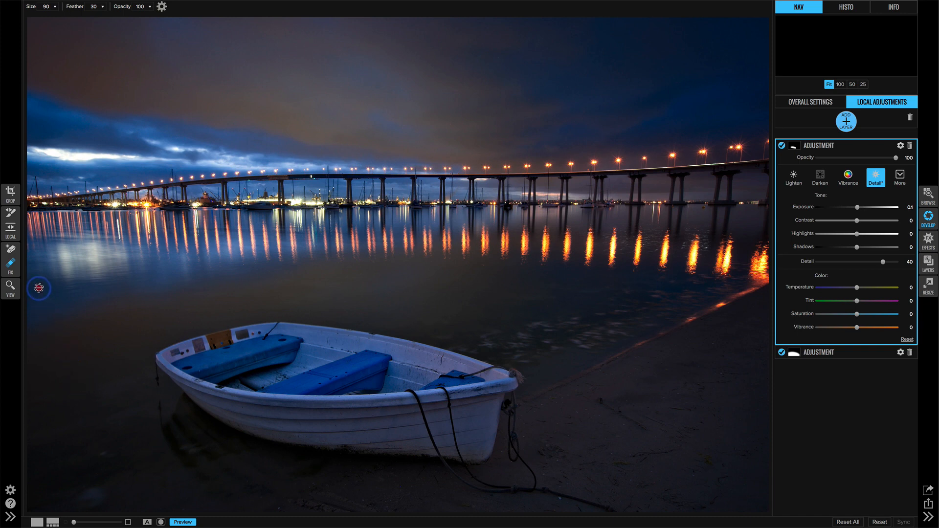
pyautogui.click(10, 249)
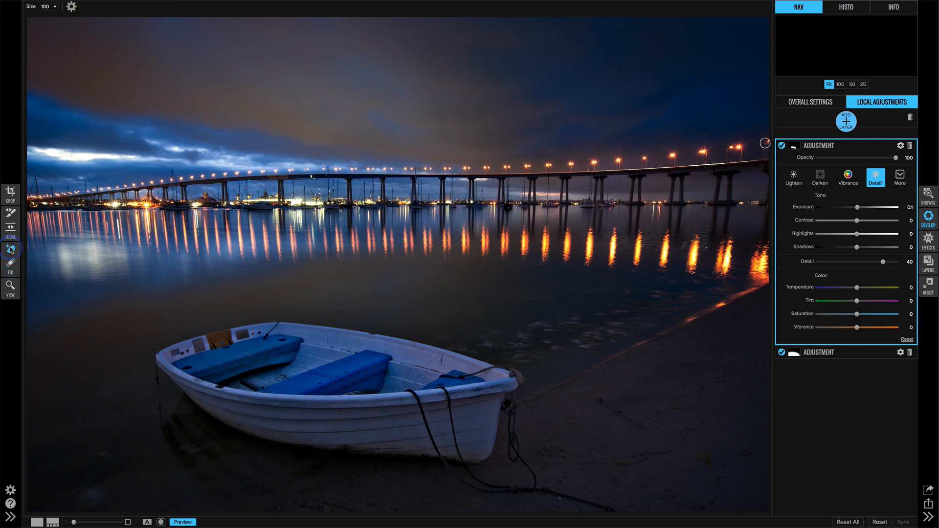
pyautogui.moveTo(106, 455); pyautogui.dragTo(99, 456)
pyautogui.moveTo(99, 499)
pyautogui.mouseDown()
pyautogui.moveTo(85, 488)
pyautogui.moveTo(91, 506)
pyautogui.moveTo(88, 498)
pyautogui.mouseUp()
pyautogui.hotkey('ctrl', 'p')
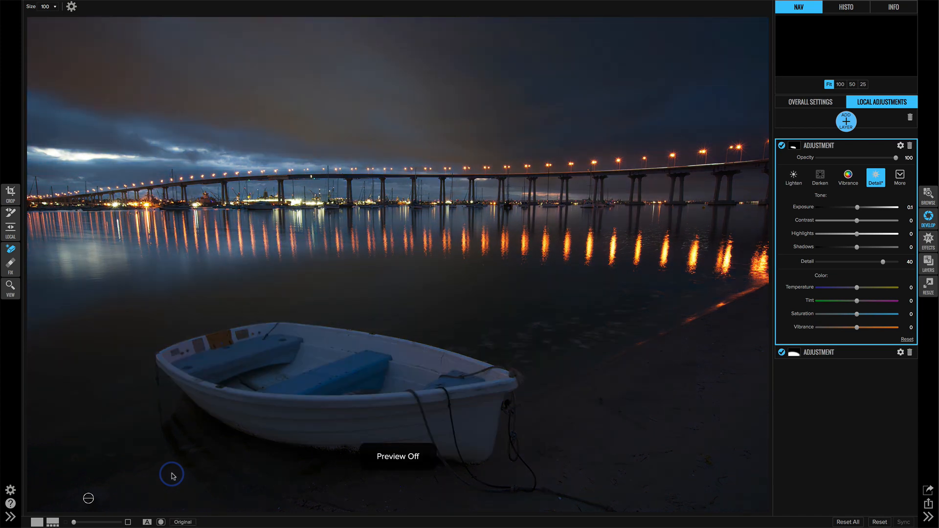
pyautogui.press('\\')
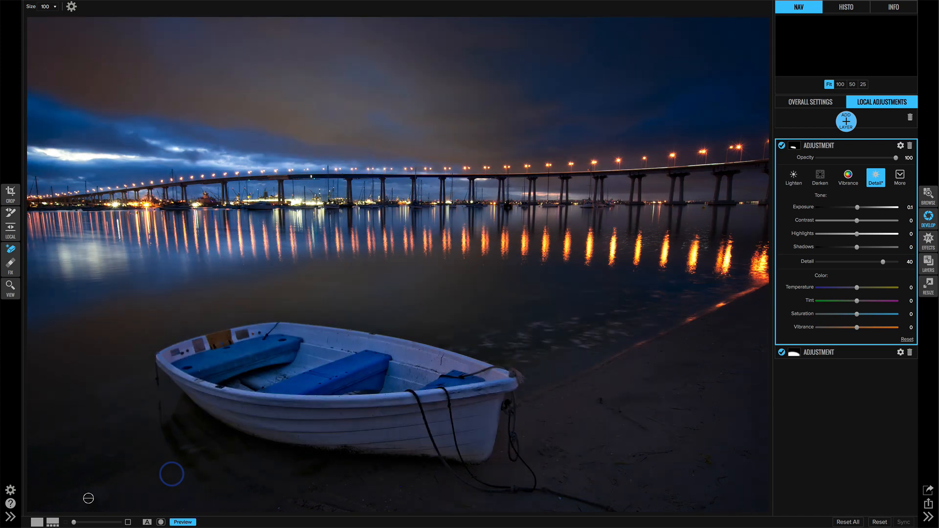